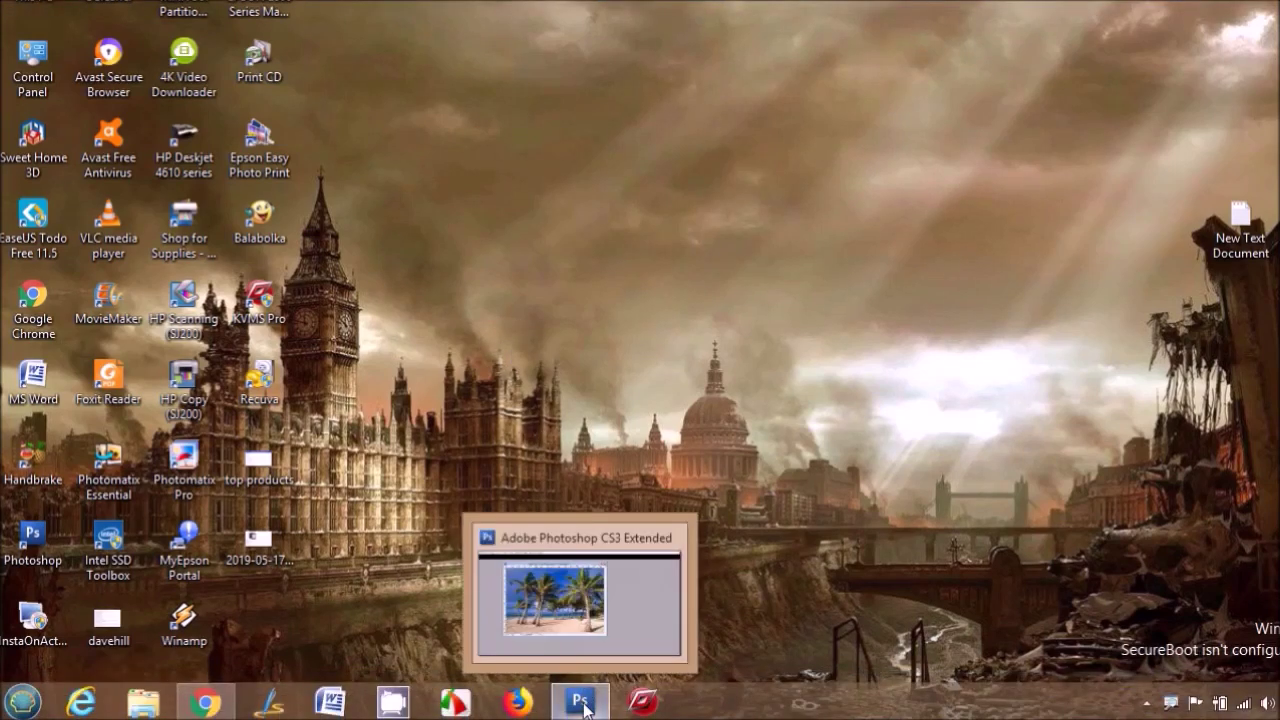
Restore the beach photo window, nudge it right, and open the slice options with the Slice tool.
left_click(583, 704)
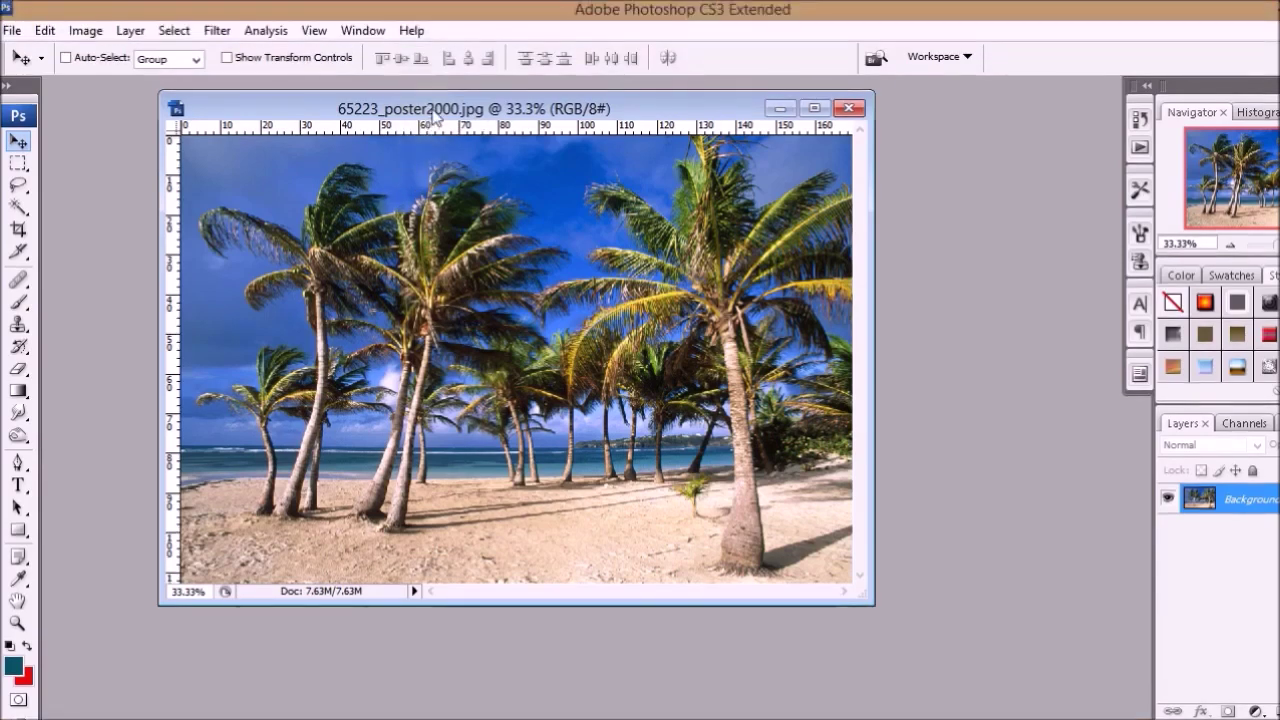
left_click_drag(436, 62, 475, 72)
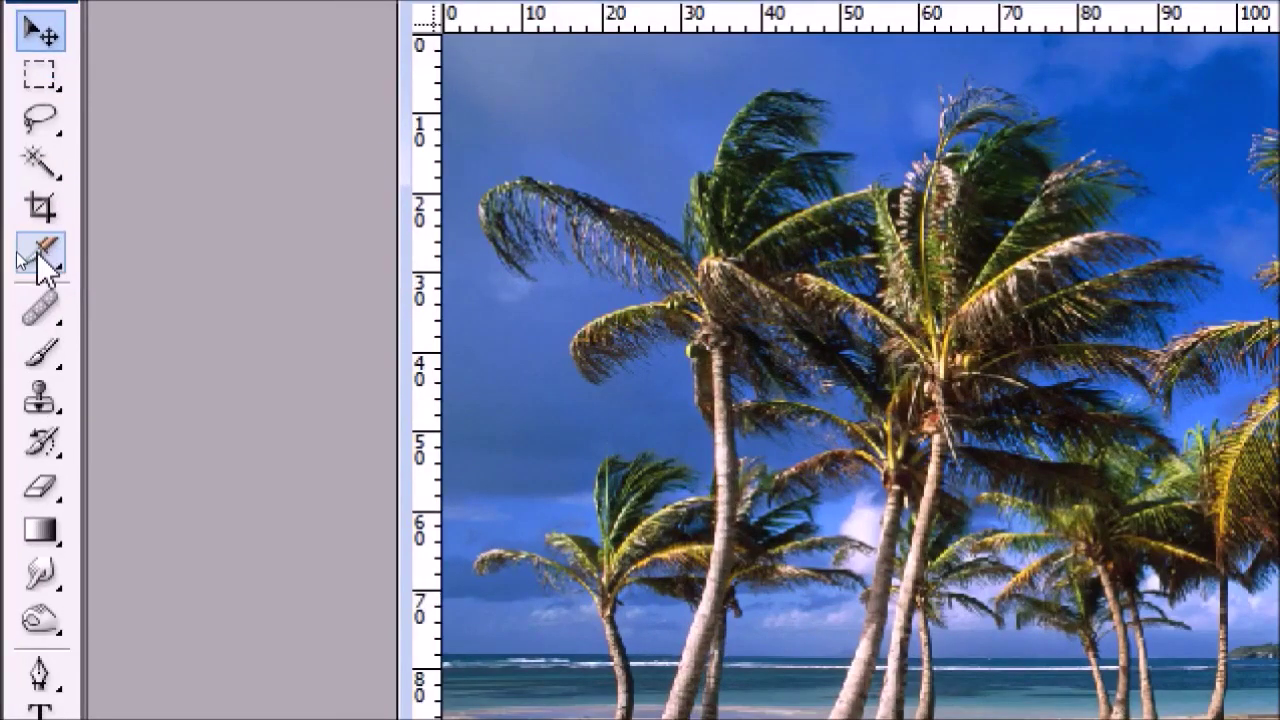
left_click(18, 253)
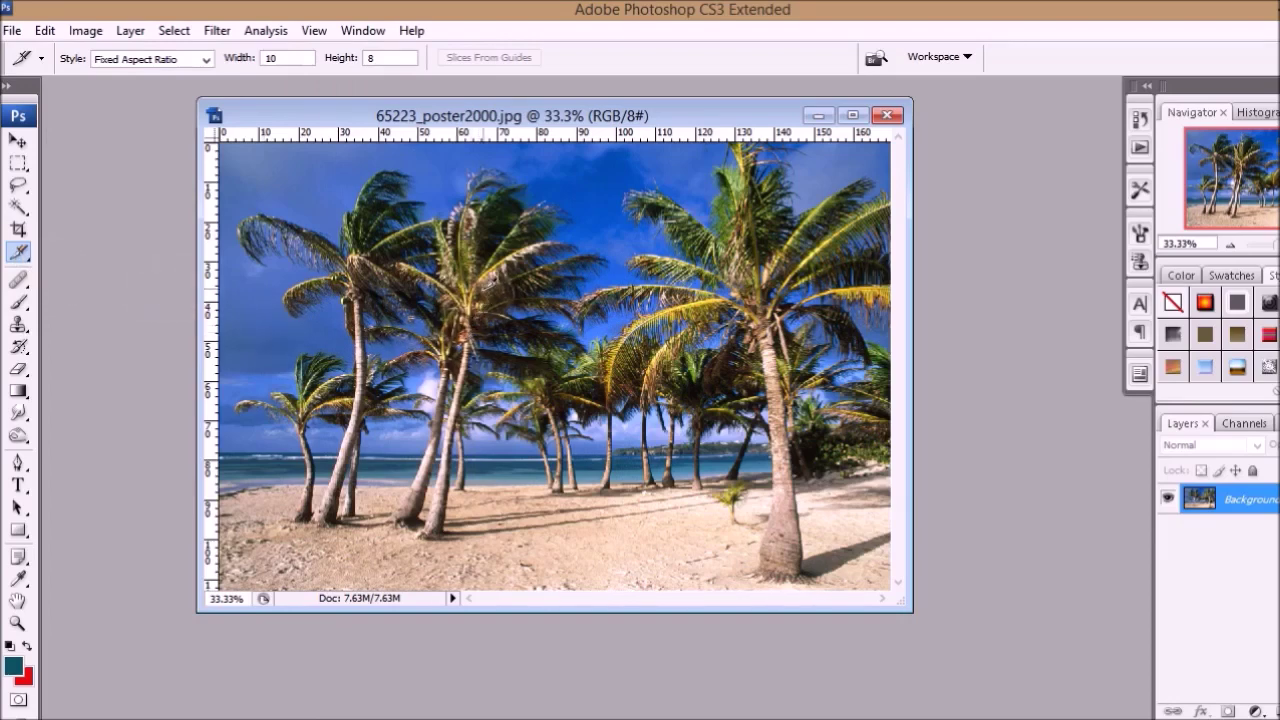
right_click(483, 289)
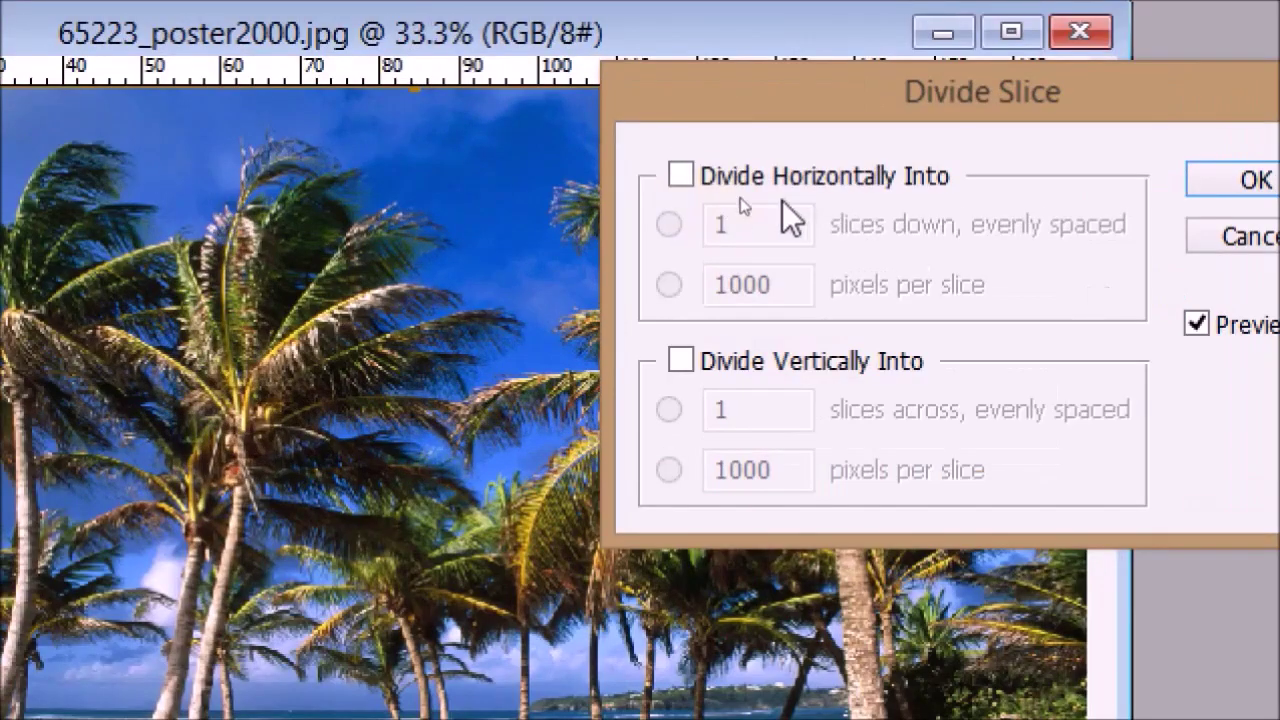
Enable horizontal and vertical division with 2 slices down and 2 across.
left_click(678, 176)
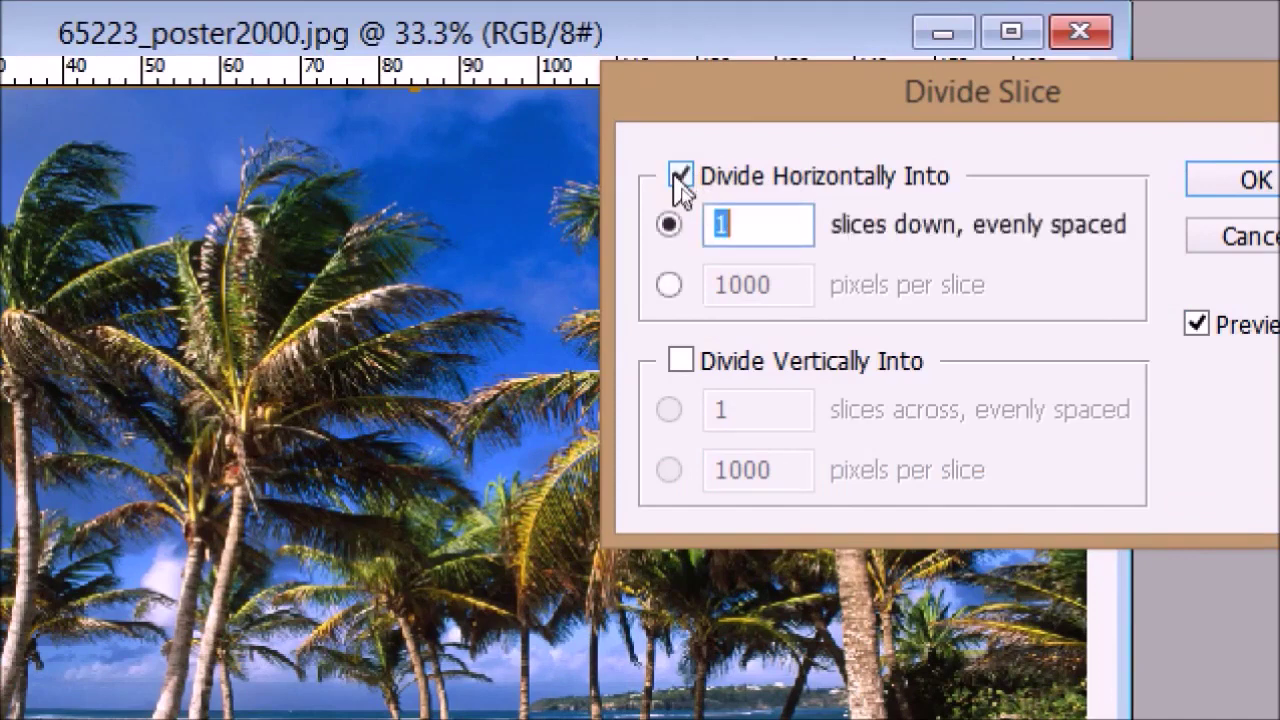
left_click(679, 358)
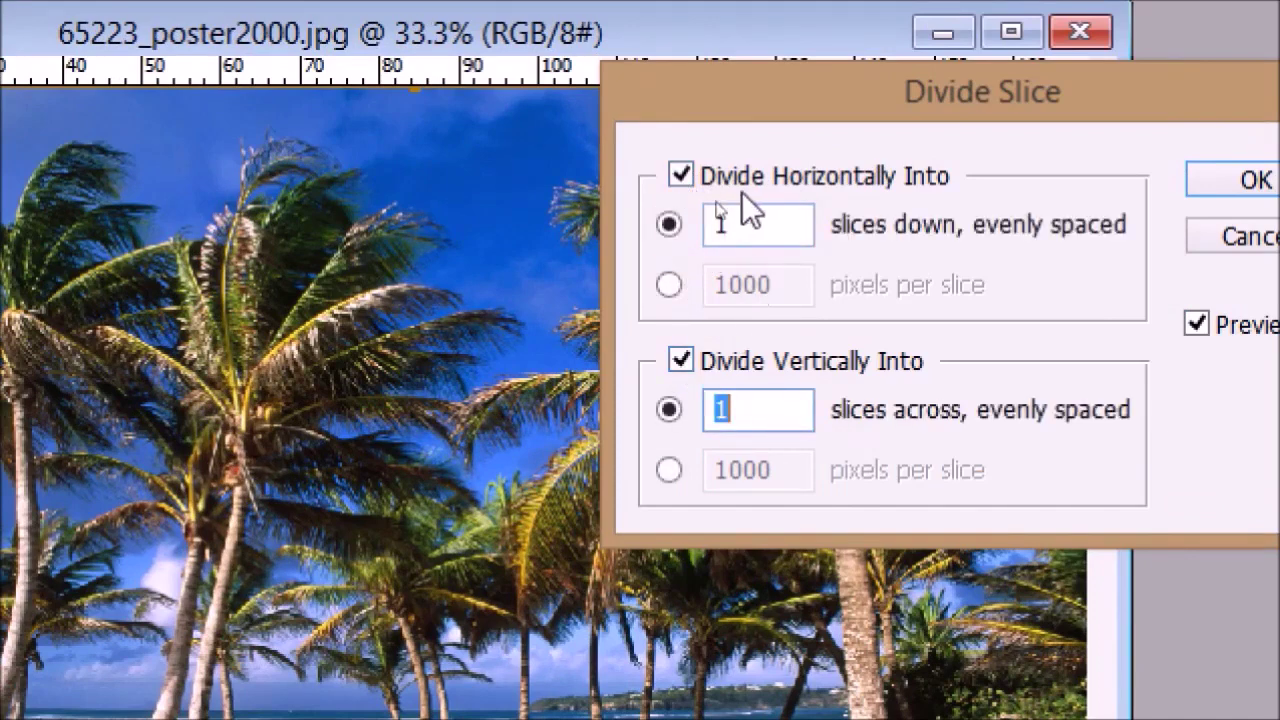
double_click(737, 224)
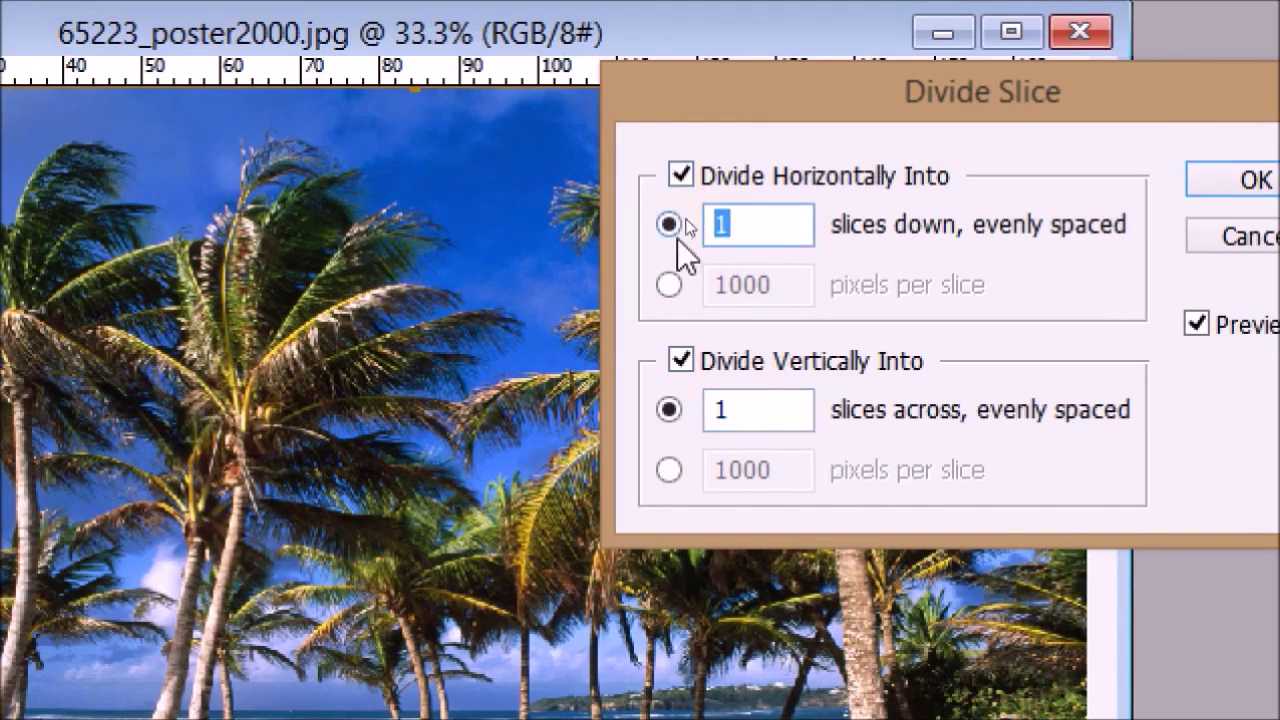
type("2")
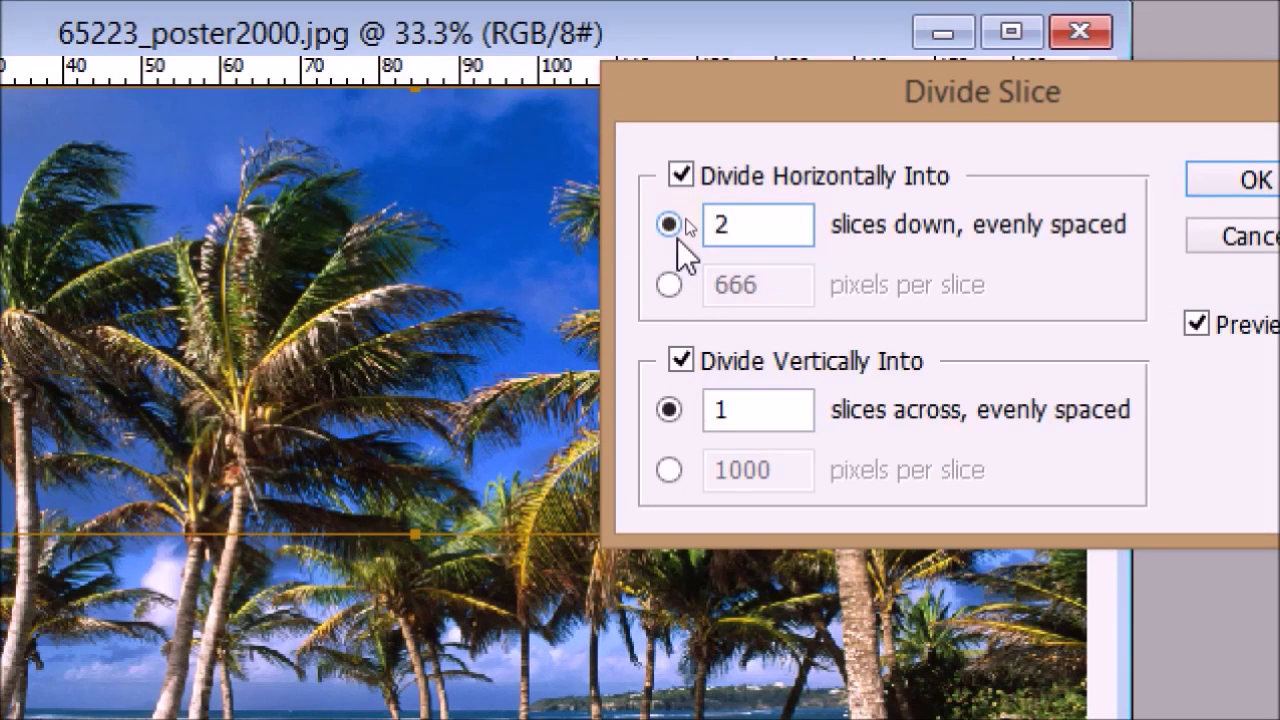
double_click(730, 410)
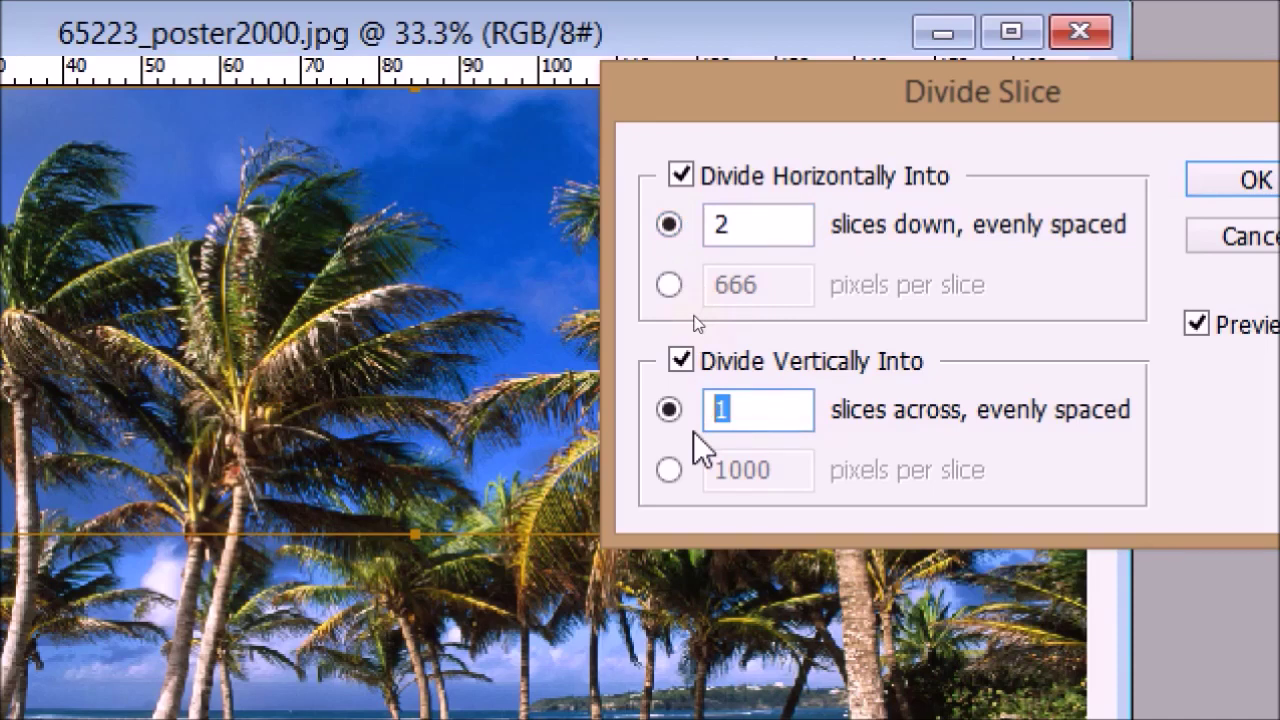
type("2")
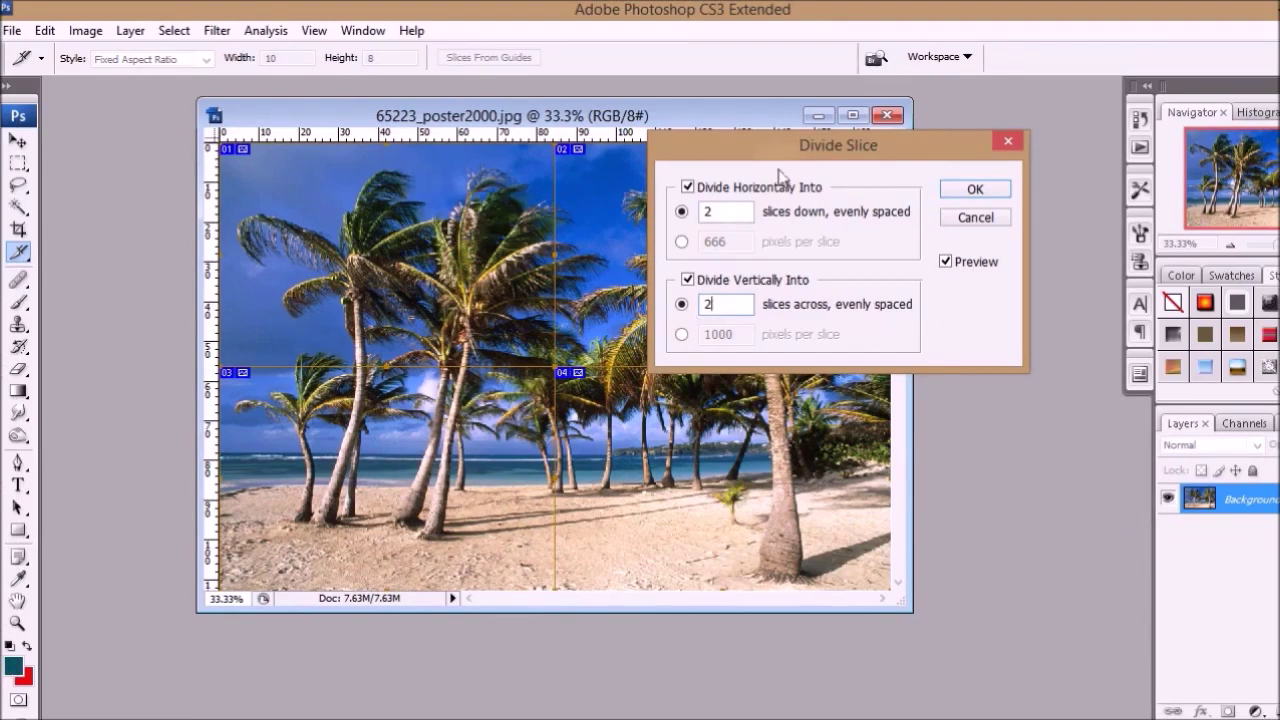
left_click_drag(800, 157, 1067, 147)
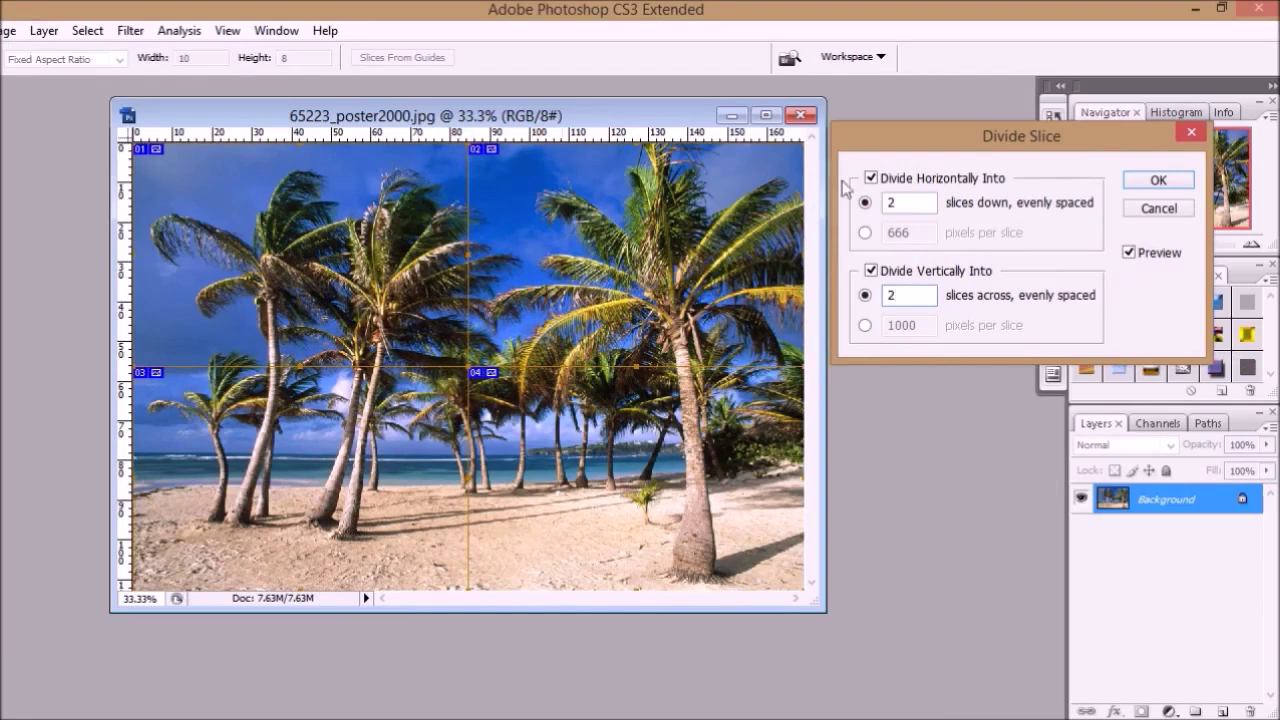
Change the division to 3 slices down and 3 across and confirm it.
left_click_drag(897, 140, 573, 196)
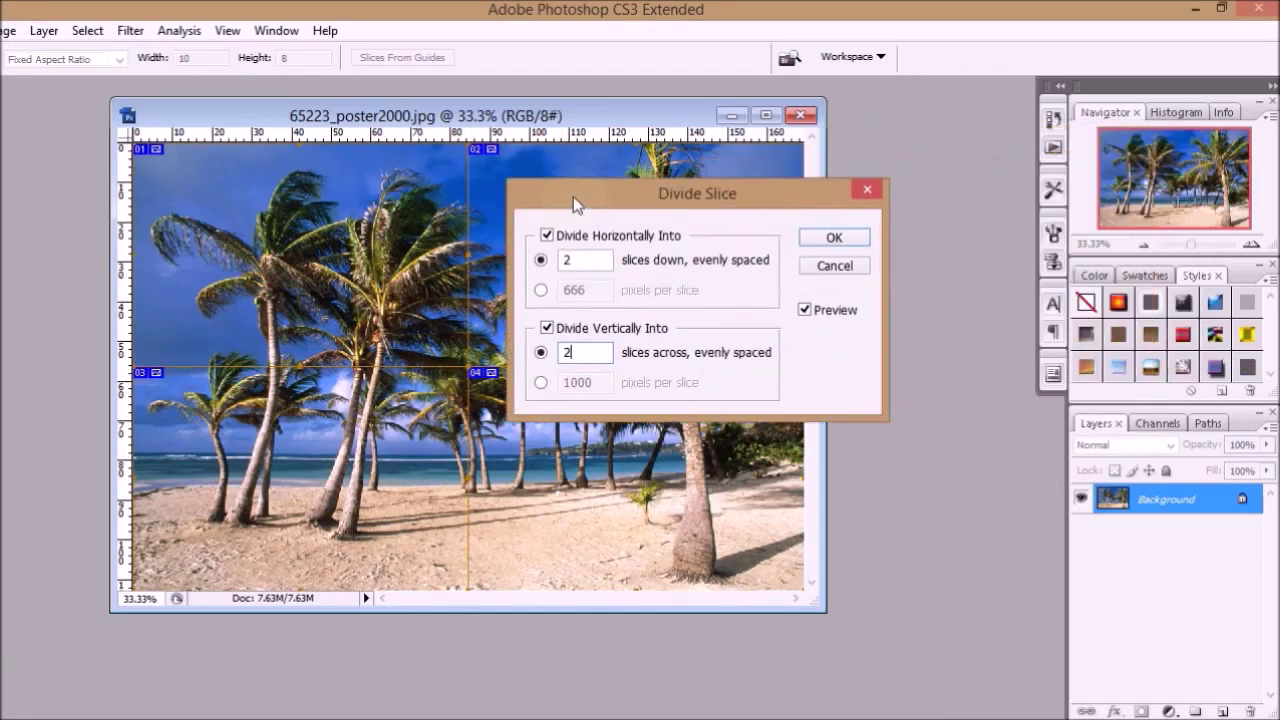
double_click(575, 262)
type("3")
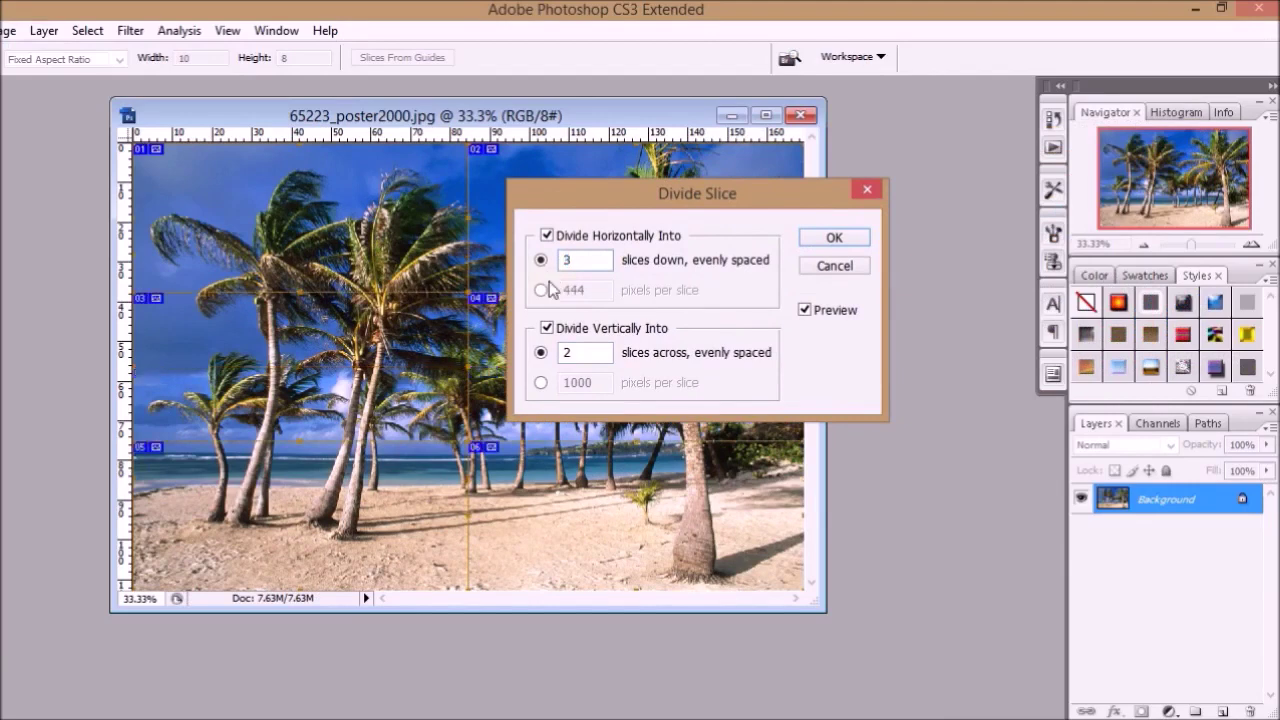
double_click(563, 351)
type("3")
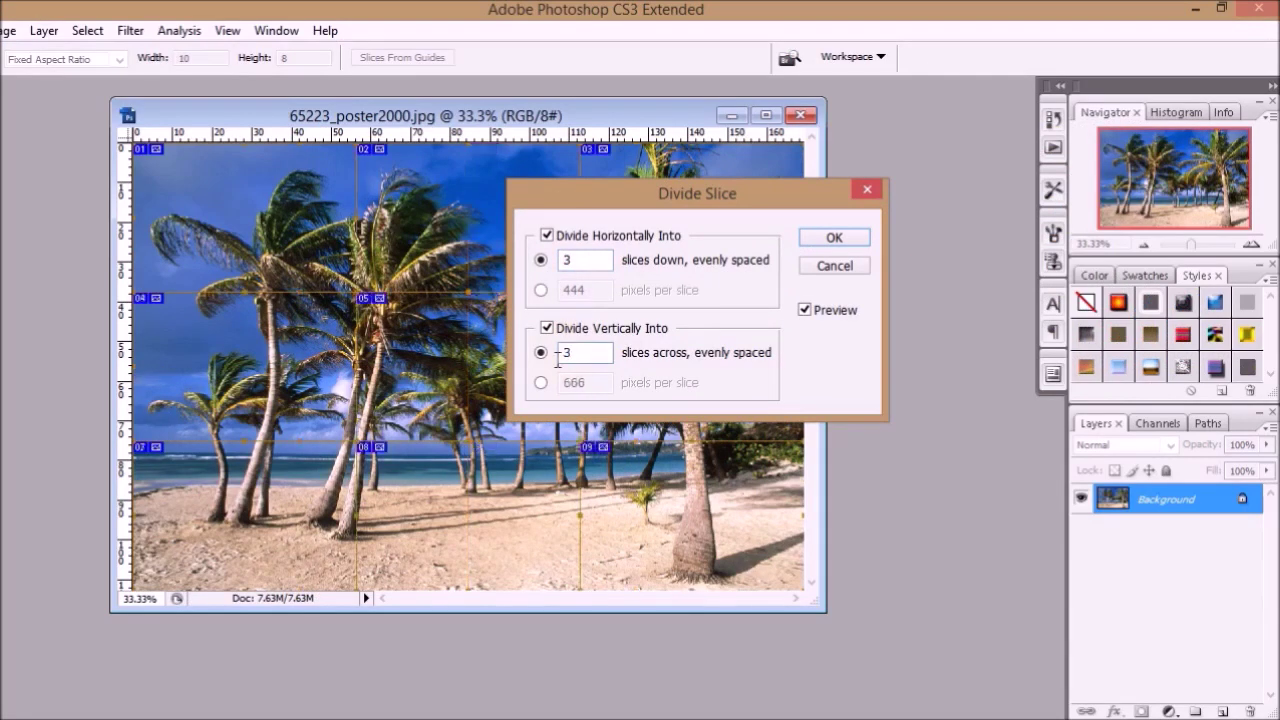
left_click_drag(661, 201, 916, 266)
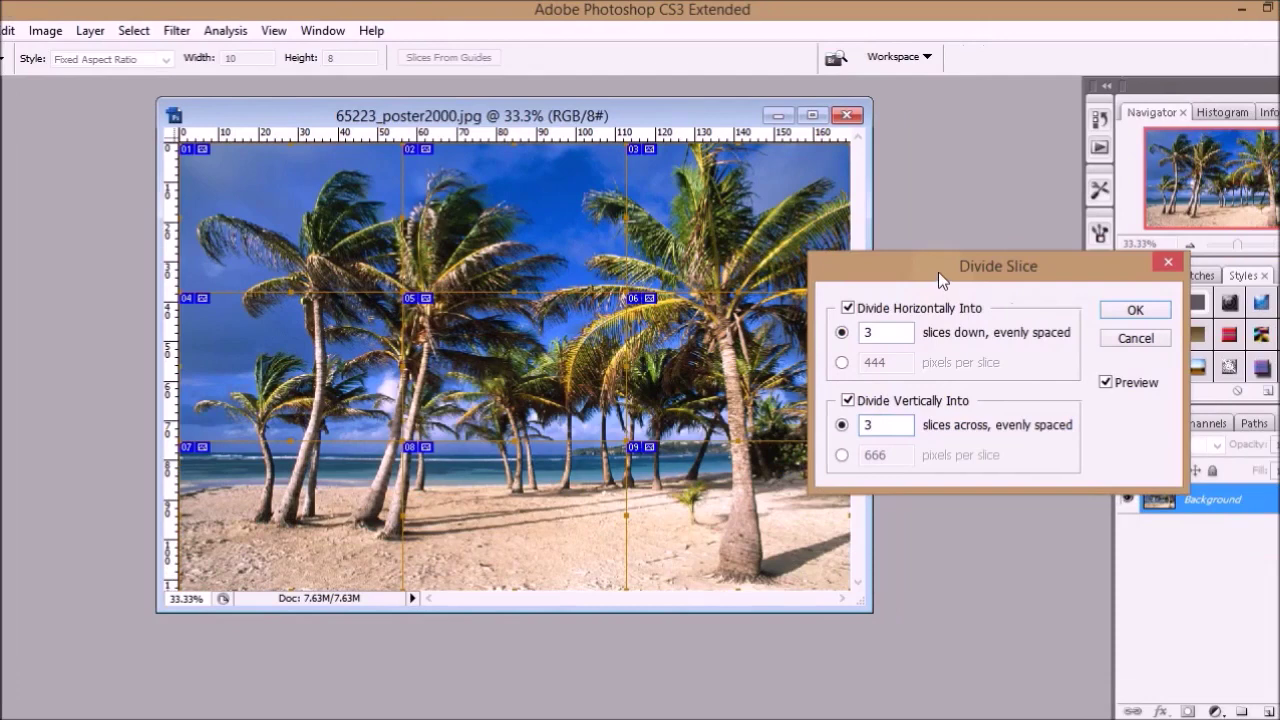
left_click_drag(978, 271, 795, 183)
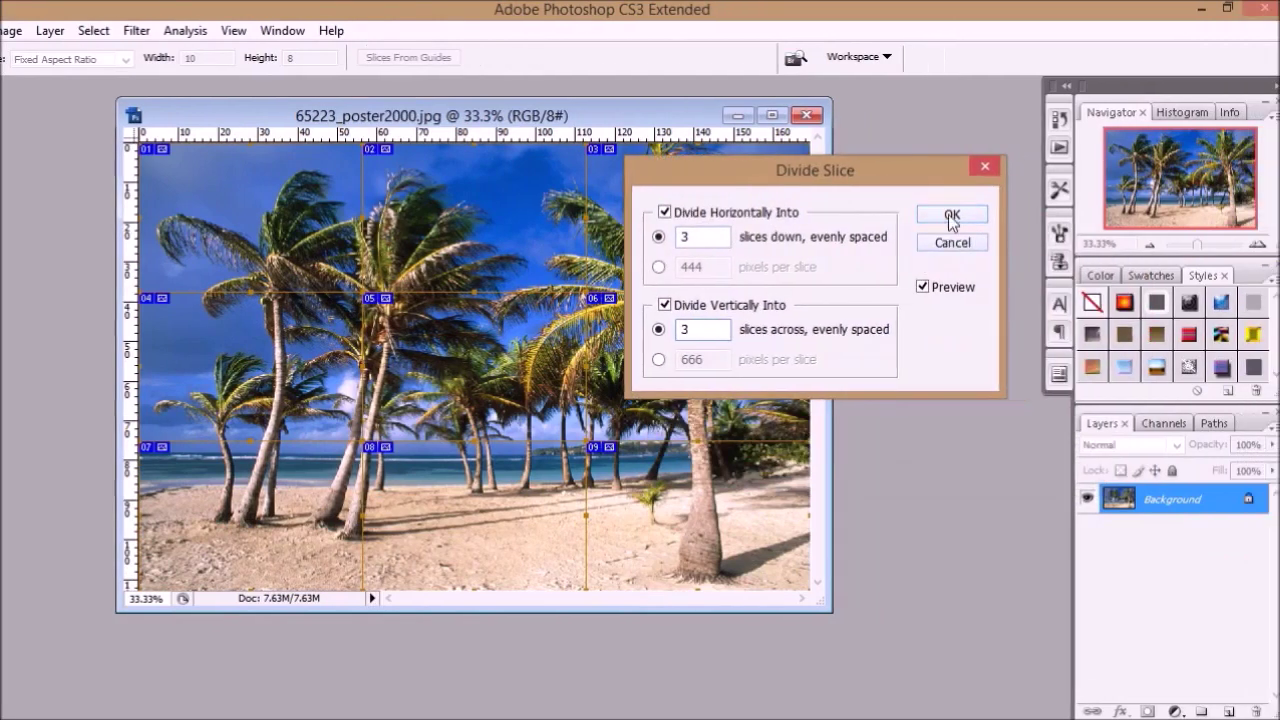
left_click(949, 216)
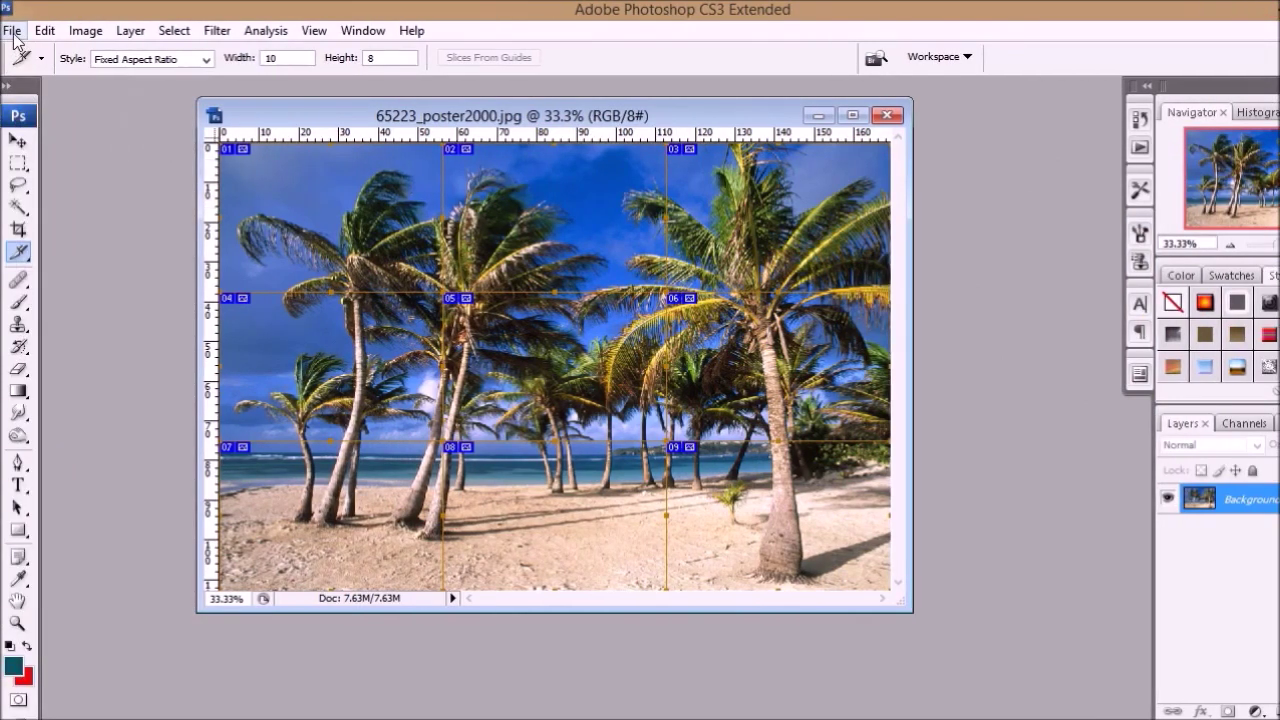
Choose the JPEG High preset in Save for Web & Devices and proceed to save.
left_click(12, 31)
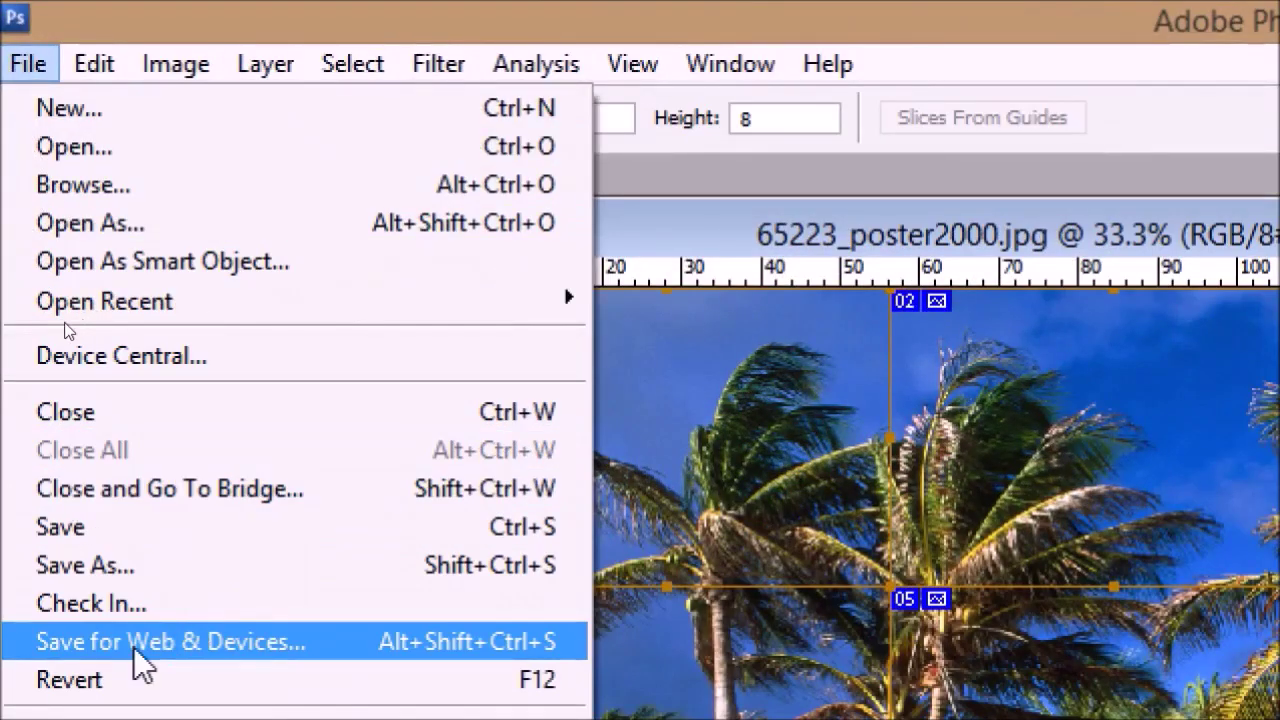
left_click(140, 660)
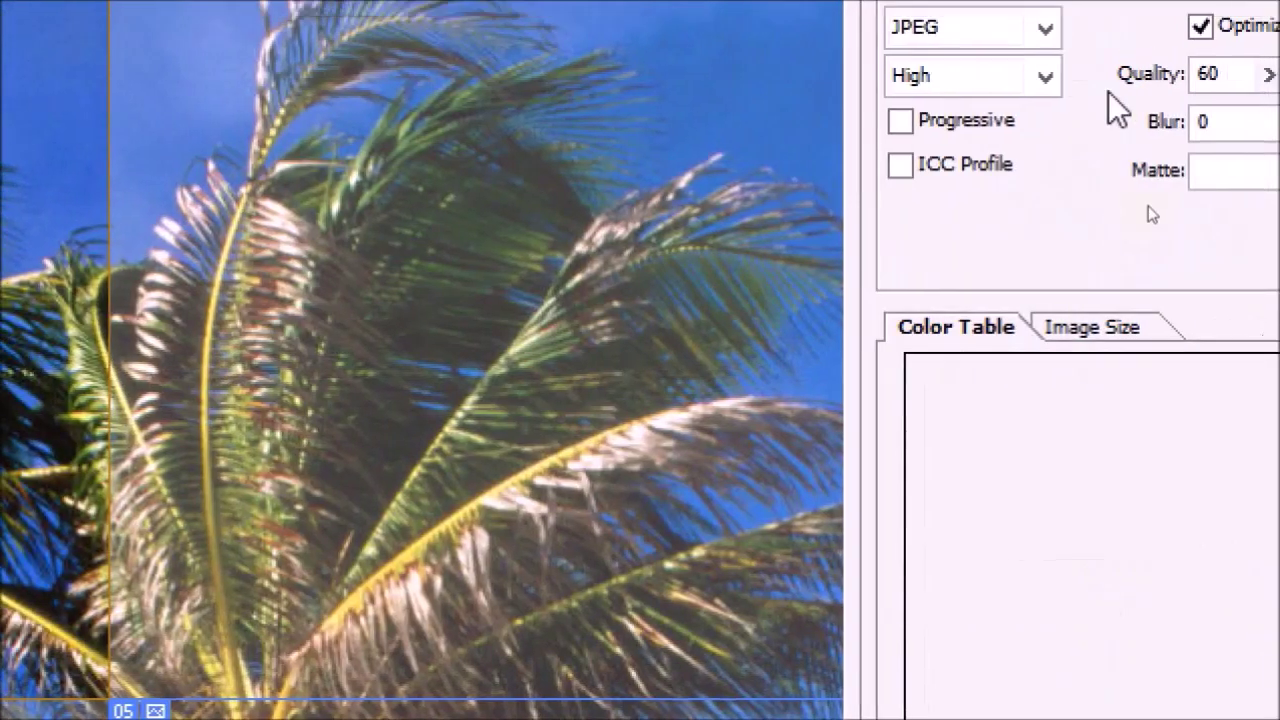
left_click(1090, 120)
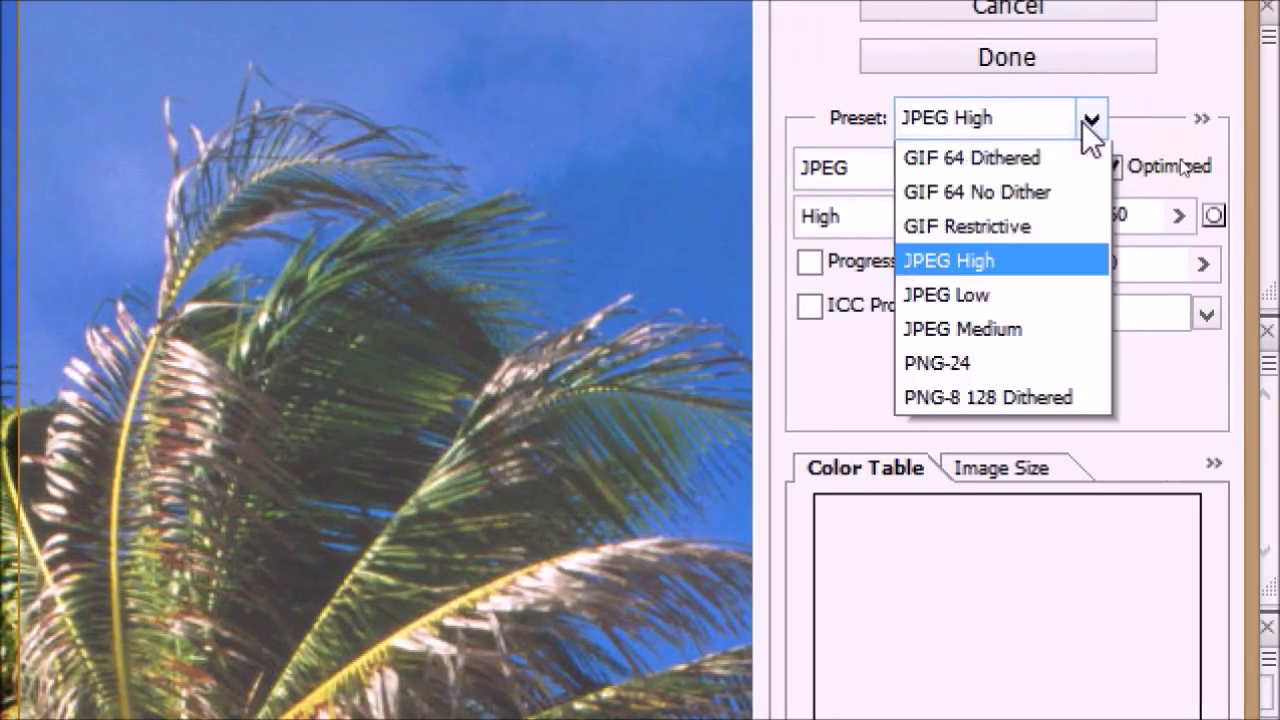
left_click(937, 402)
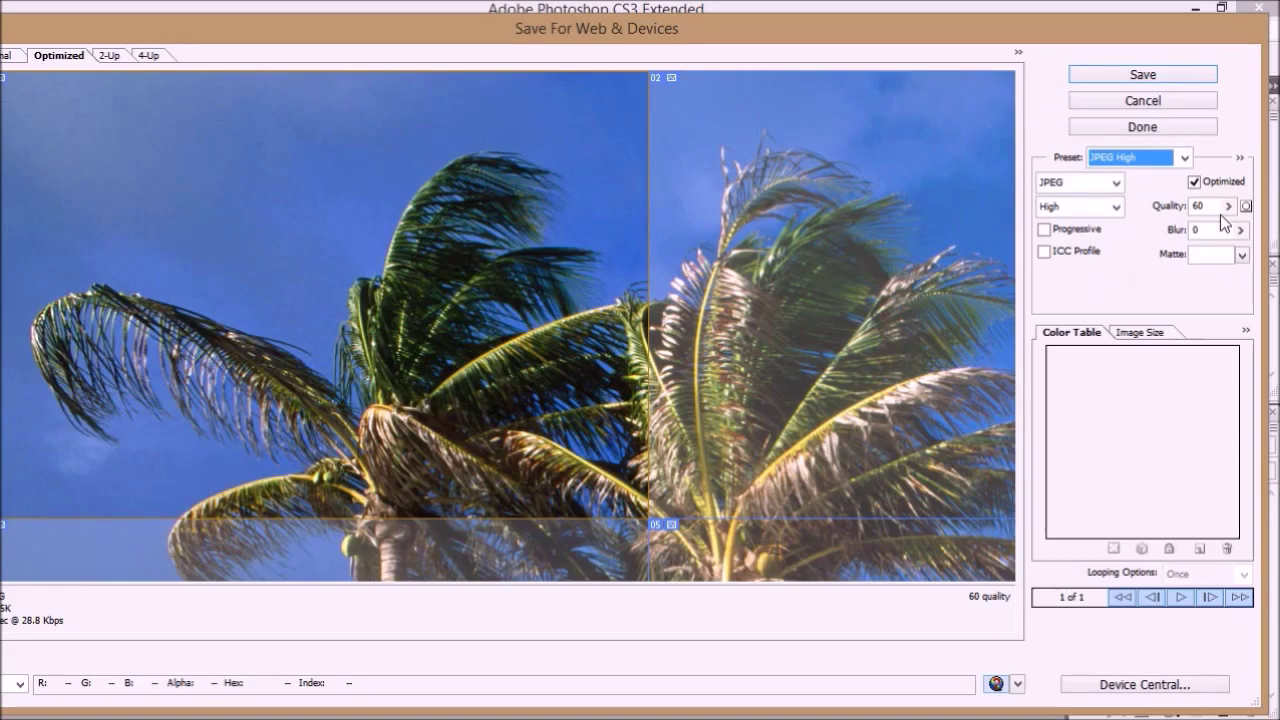
left_click(1133, 78)
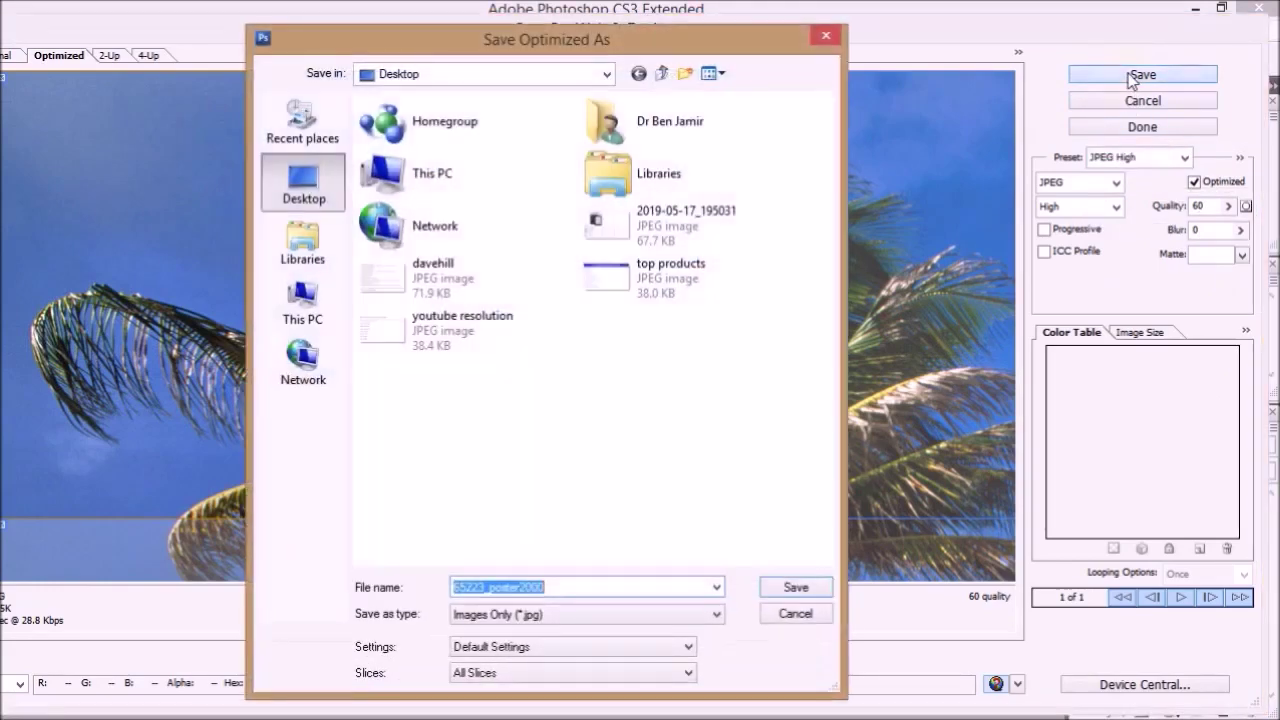
Save all slices as images under the file name 'sliced photos'.
left_click_drag(548, 50, 536, 46)
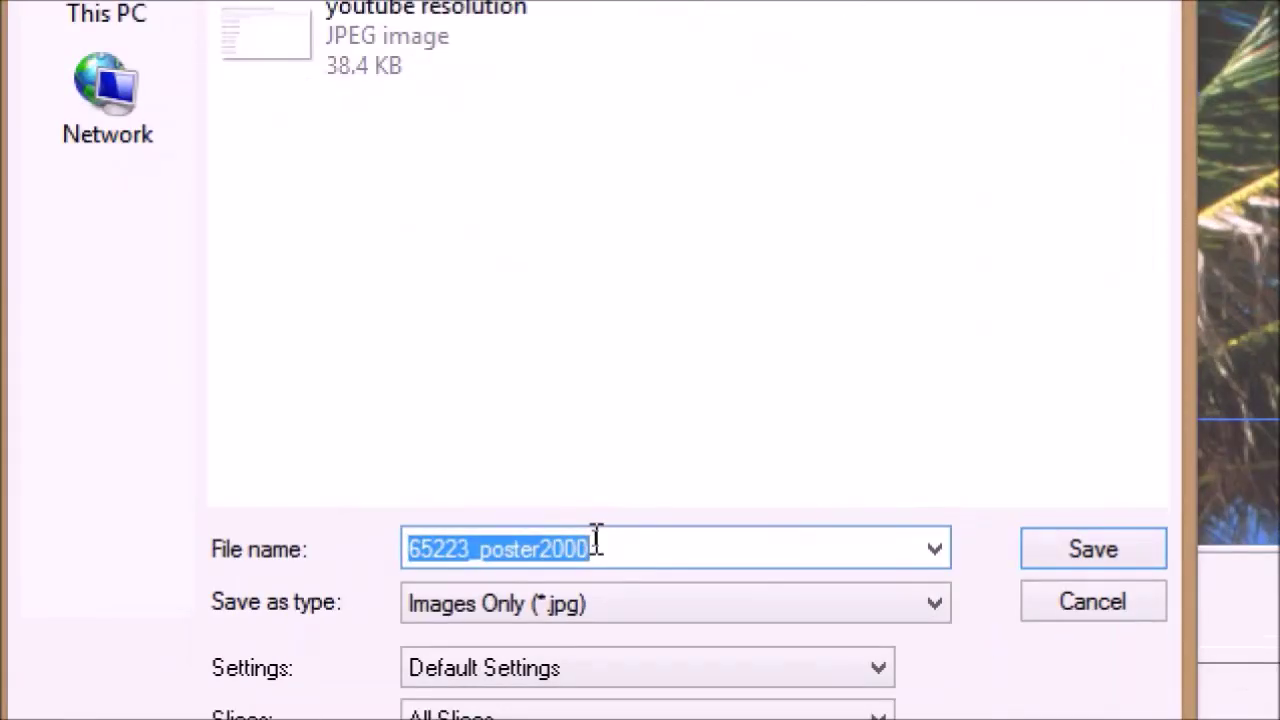
key("BackSpace")
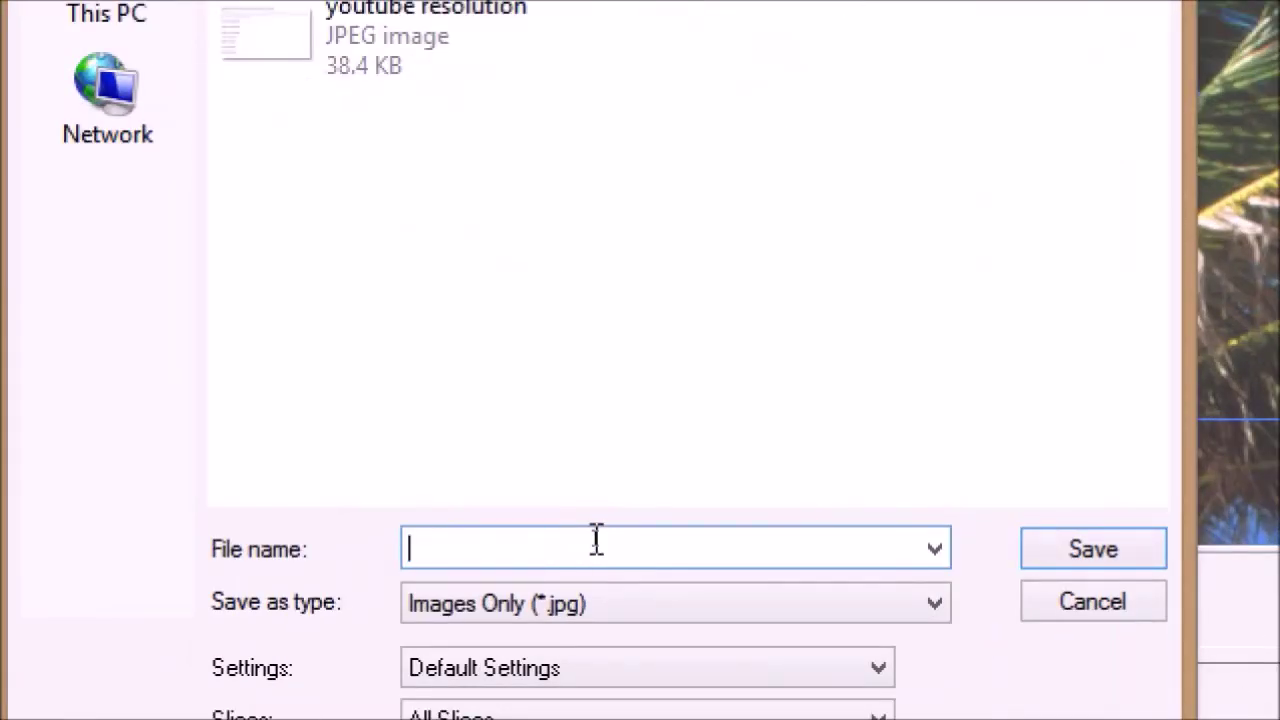
type("sliced ")
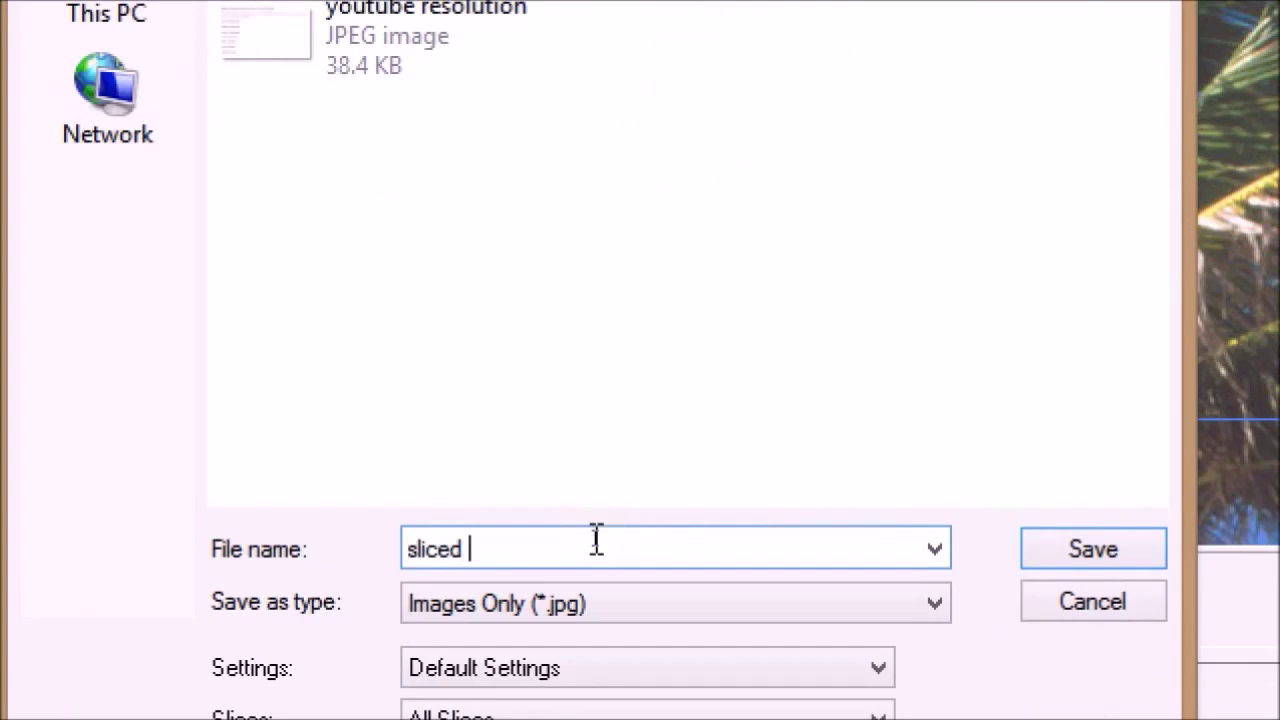
type("photos")
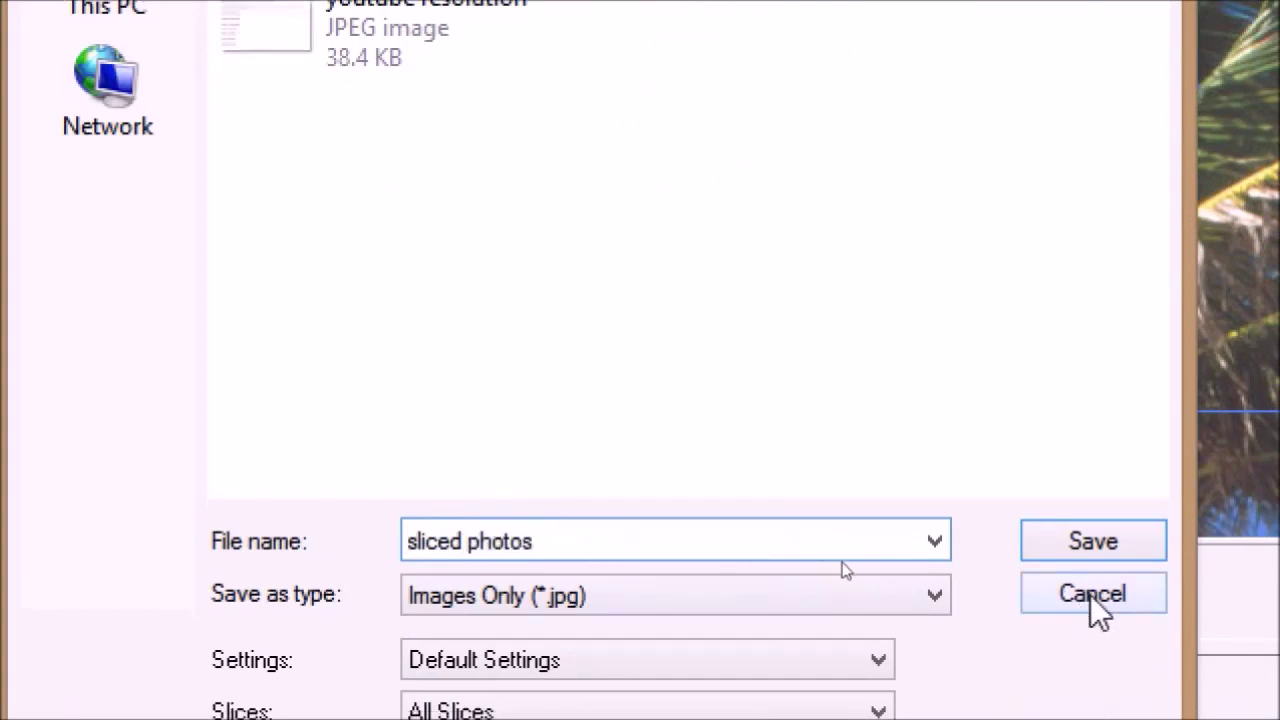
left_click(1100, 543)
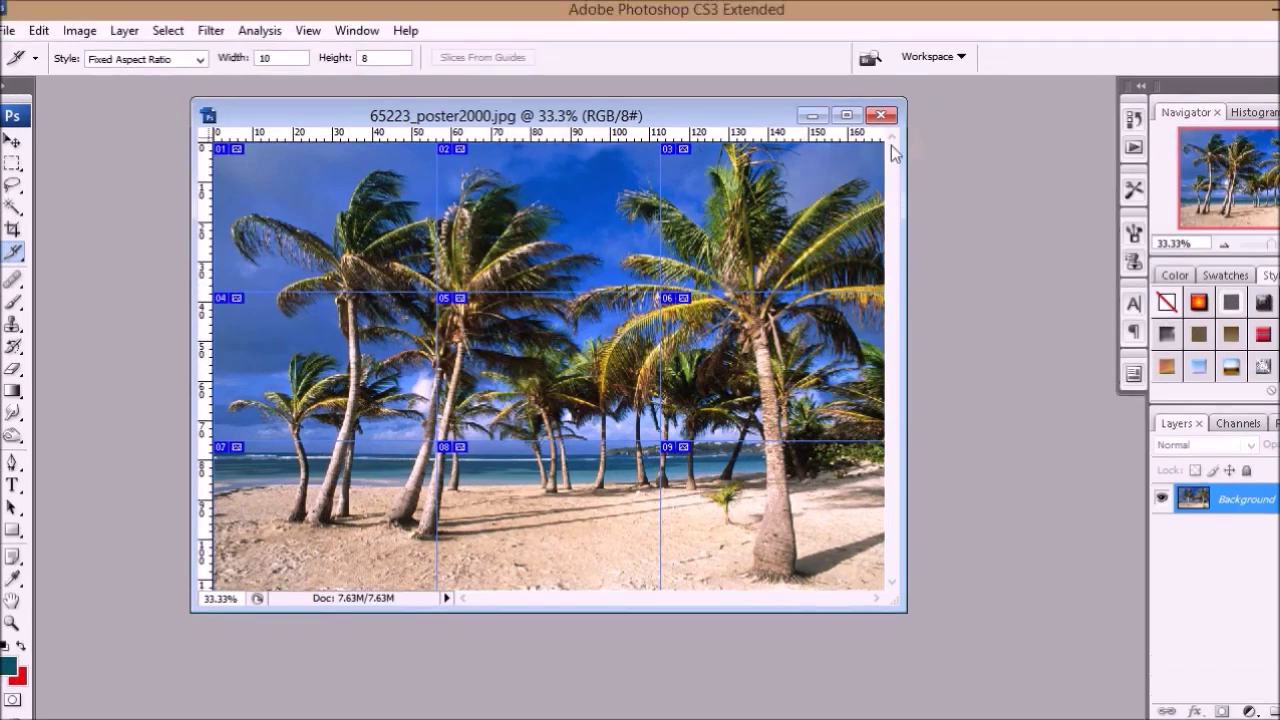
Close the beach photo without saving, quit Photoshop, and open the images folder.
left_click(881, 115)
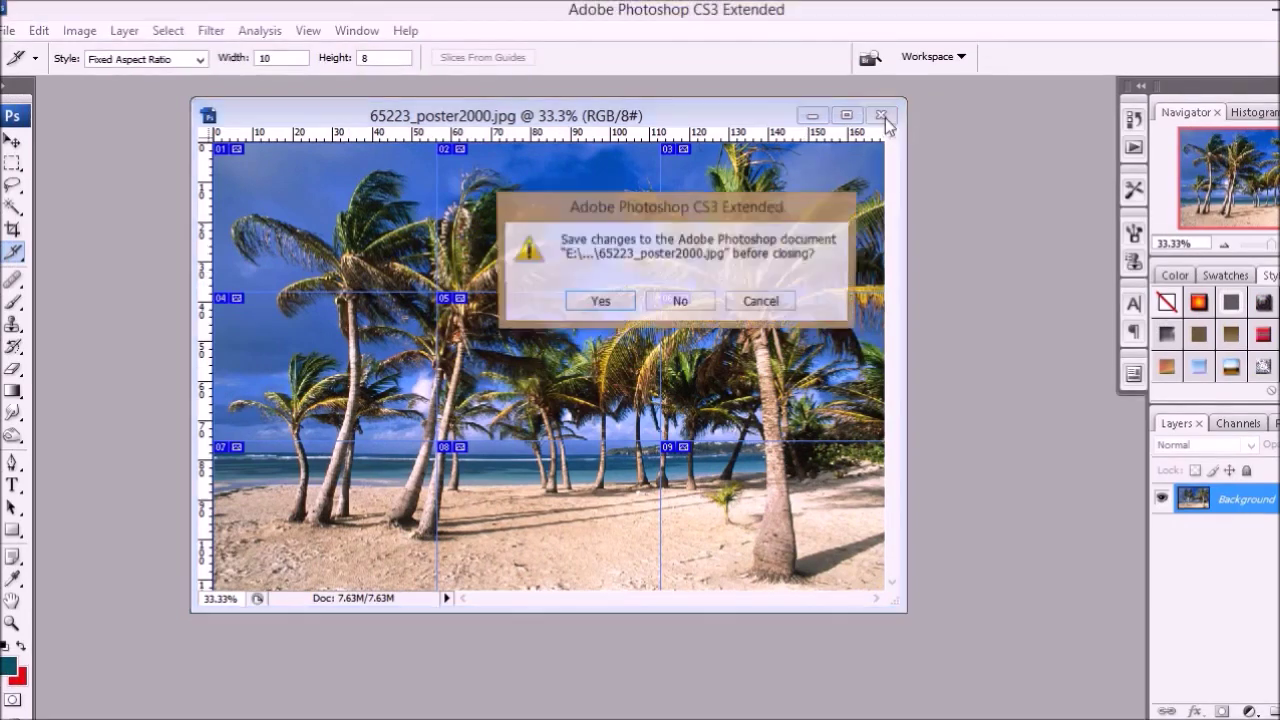
left_click(700, 301)
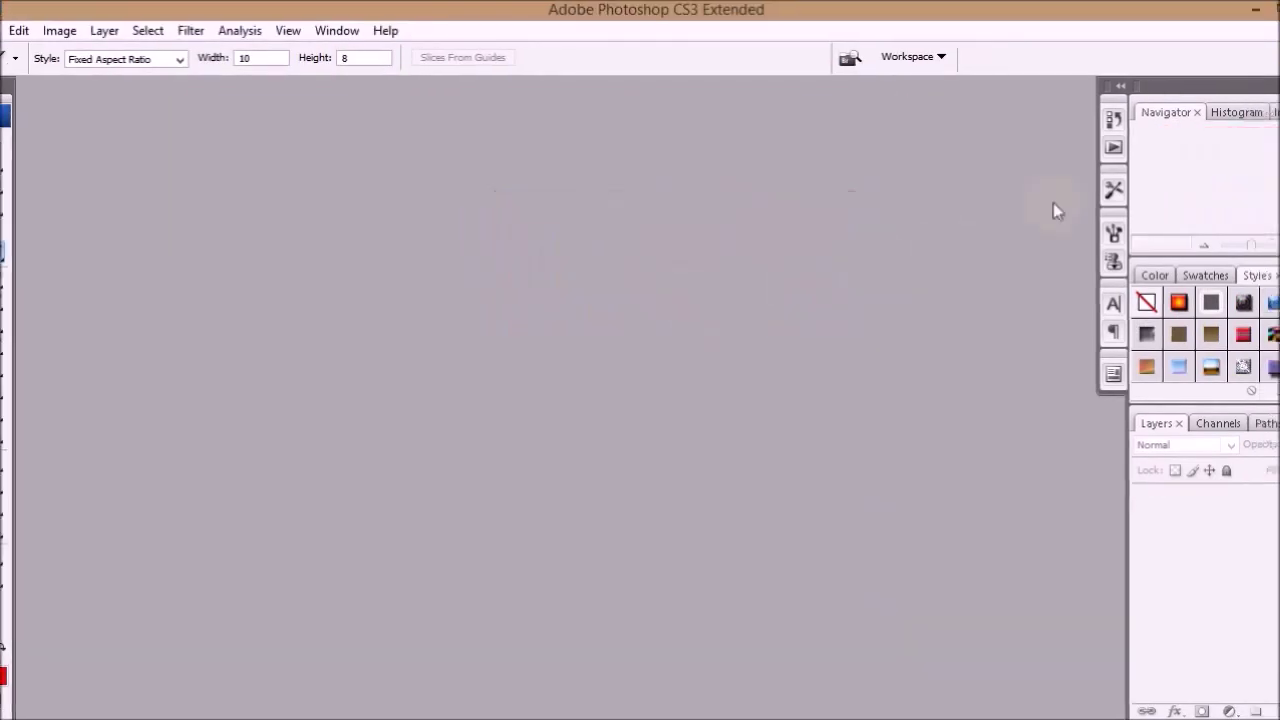
left_click(1256, 12)
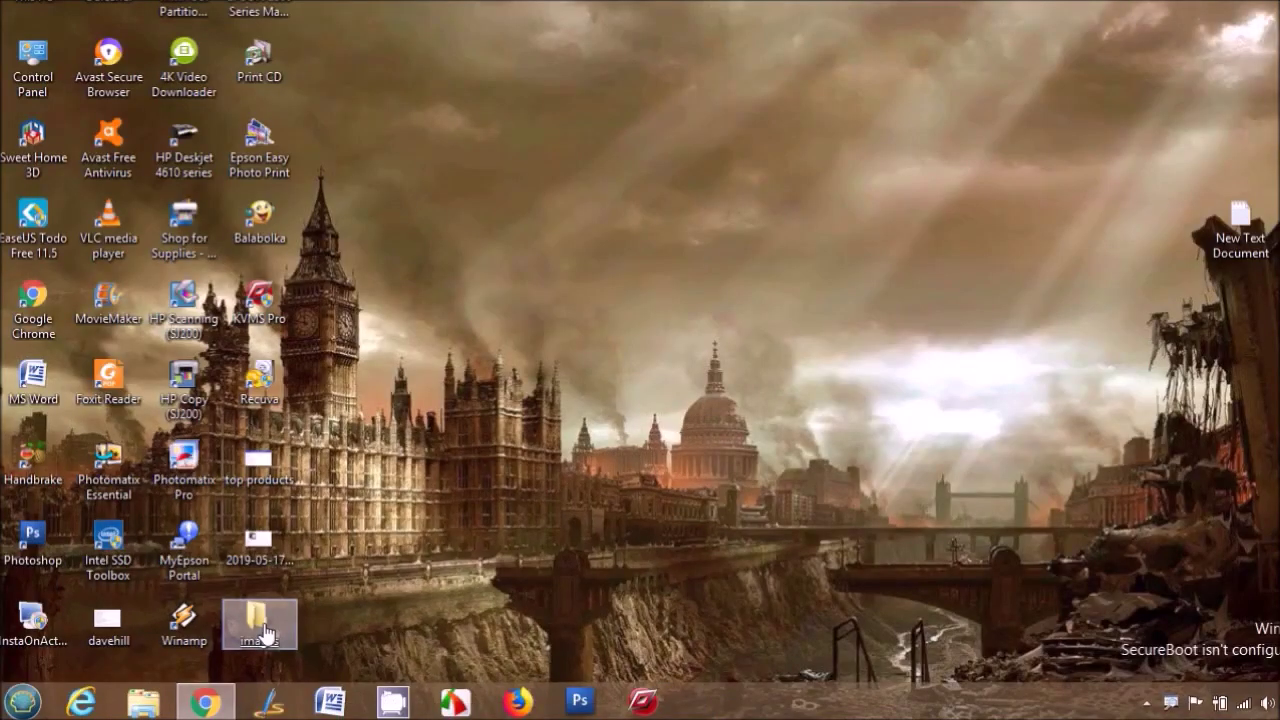
double_click(262, 628)
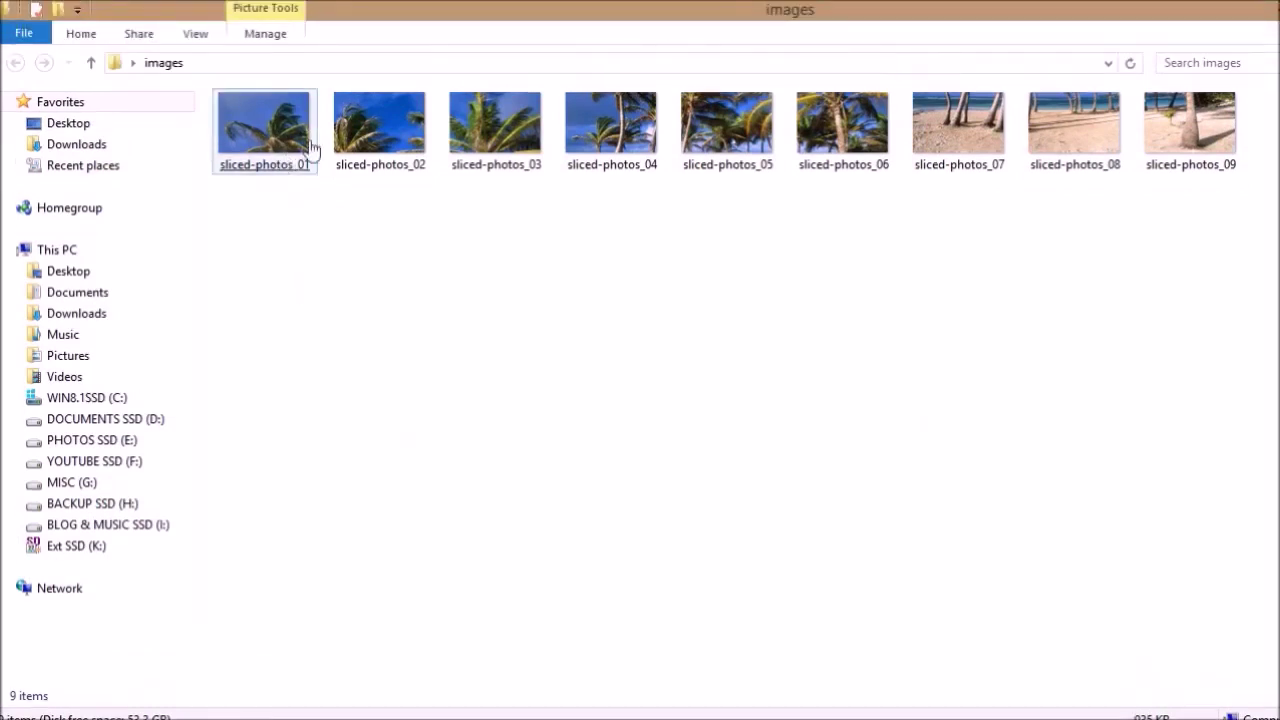
Select tiles sliced-photos_04 and sliced-photos_09, then clear the selection.
left_click(577, 155)
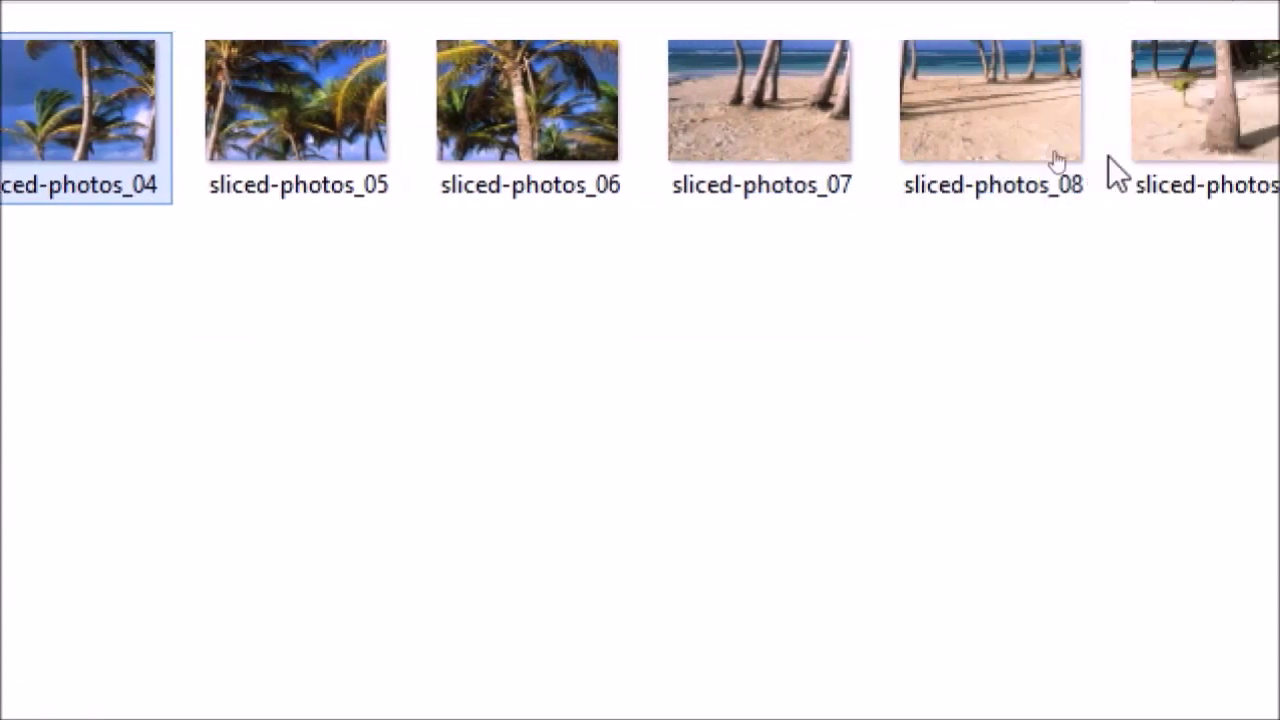
left_click(1128, 178)
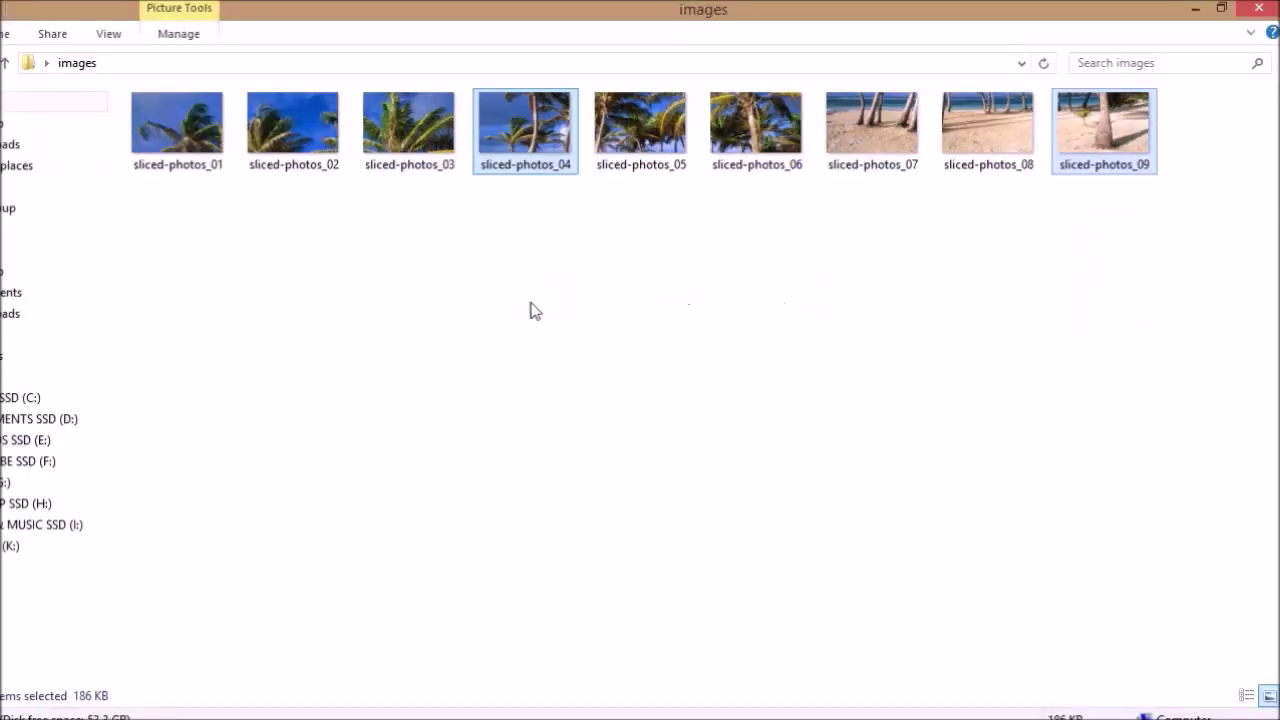
left_click(526, 330)
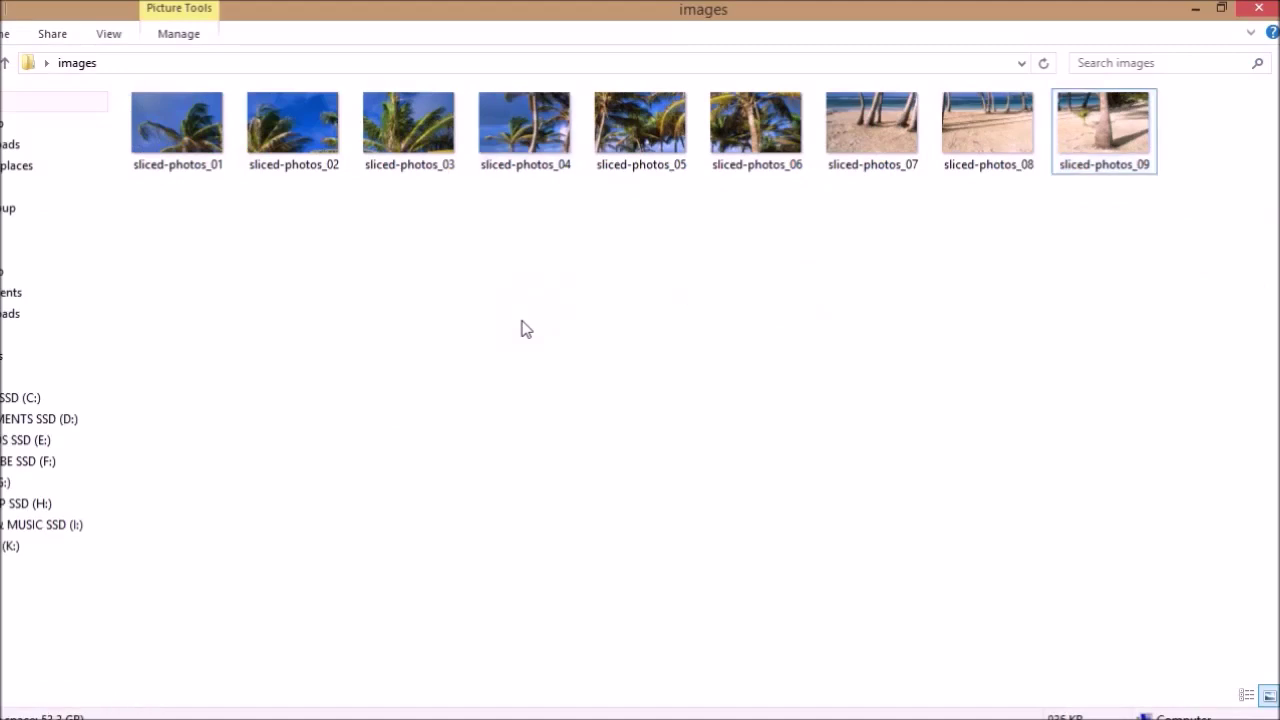